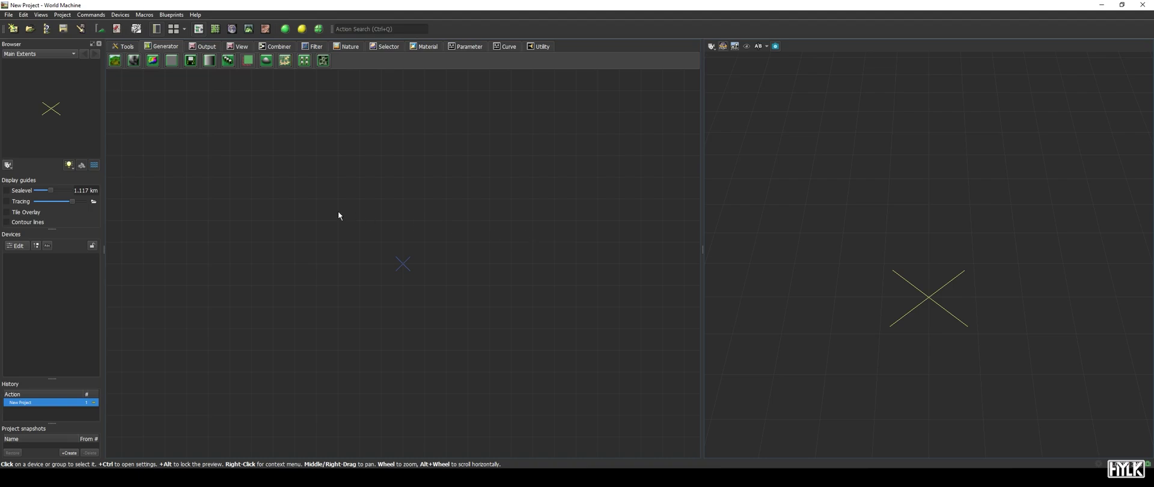
Add a Radial Grad device with an Advanced Perlin wired after it.
key(space)
text(radi)
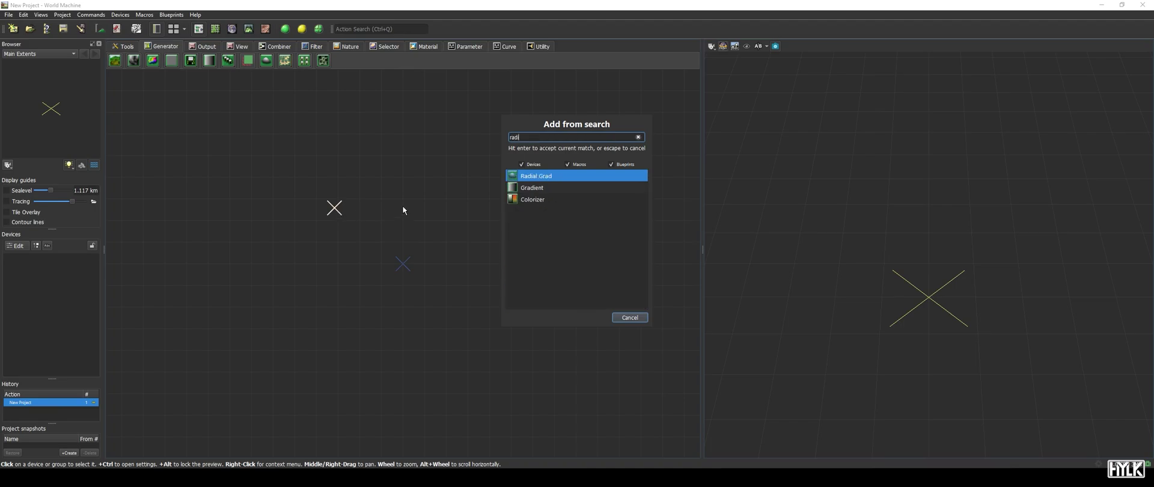
click(580, 179)
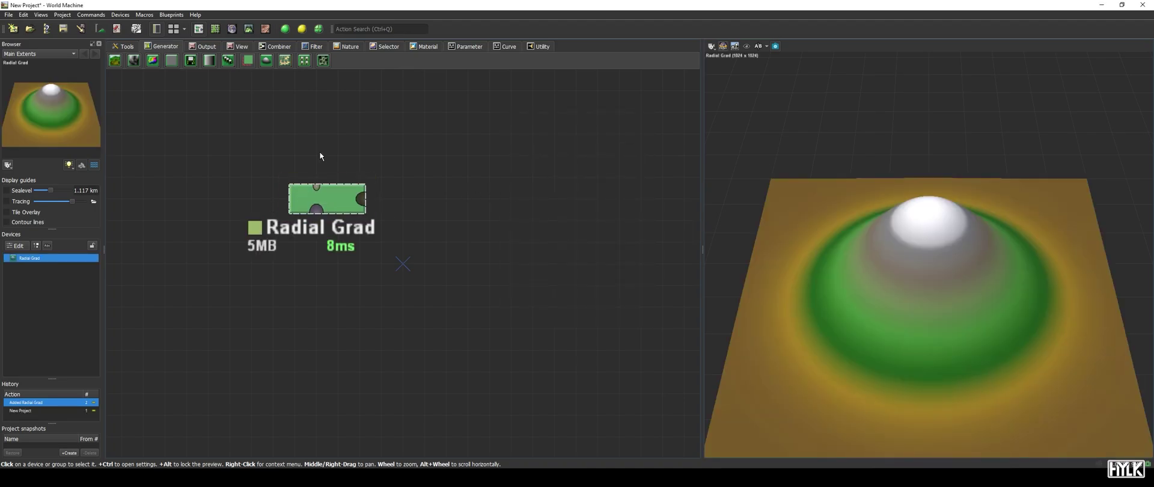
key(space)
text(perlin)
key(Return)
drag(475, 224, 561, 288)
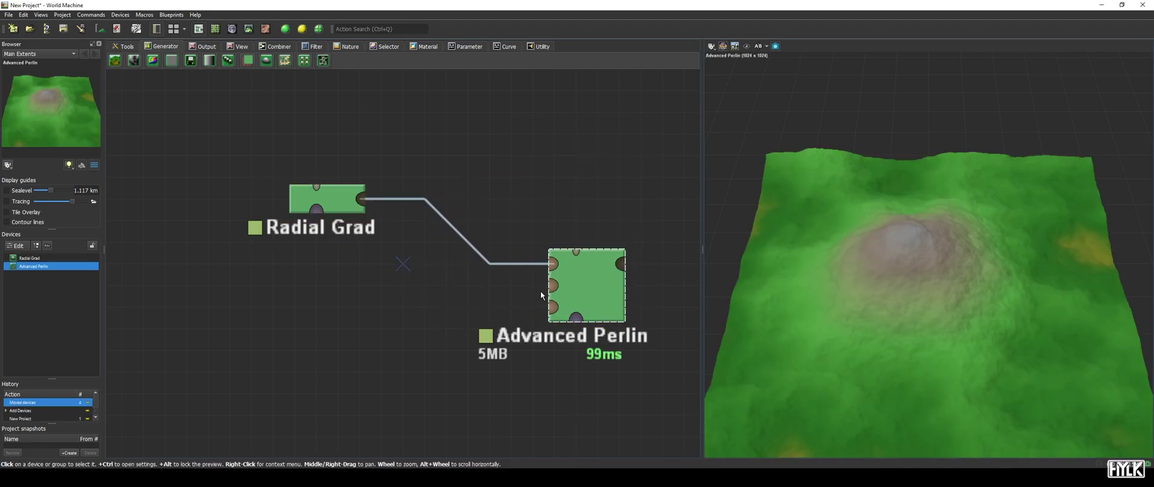
Add a second Advanced Perlin as the distortion guide and lock the preview on the guided Perlin.
key(space)
key(Return)
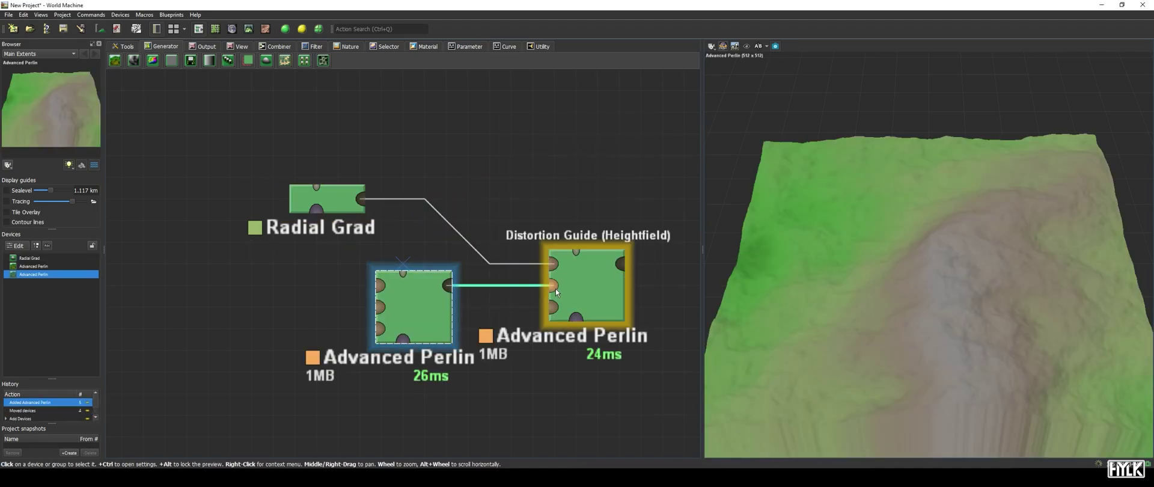
drag(350, 321, 329, 321)
alt+click(613, 287)
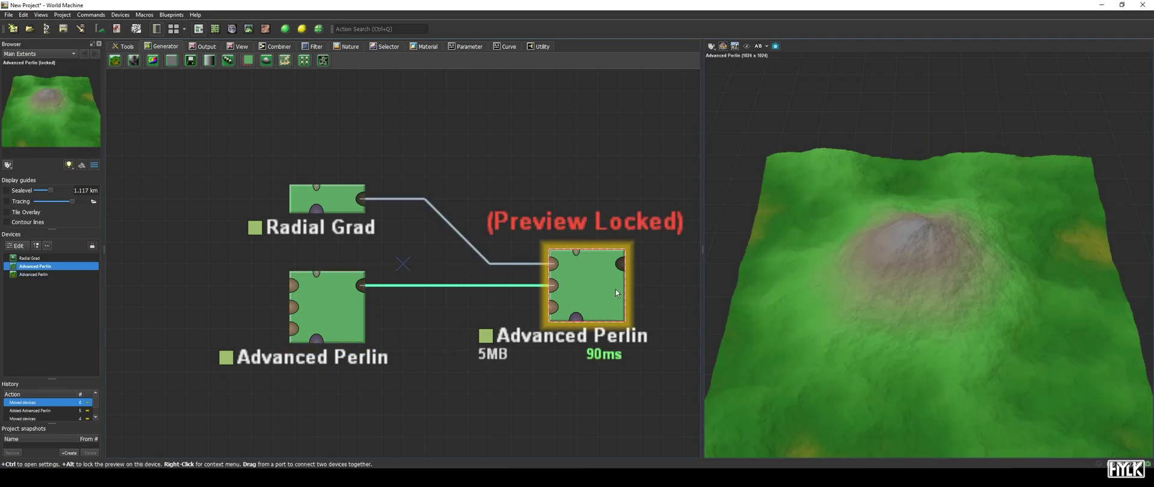
Enable guide inputs on the guided Advanced Perlin and set its distortion guide level to 0.88.
double_click(615, 290)
drag(667, 214, 357, 145)
click(295, 328)
click(264, 374)
scroll(308, 369, down, 1)
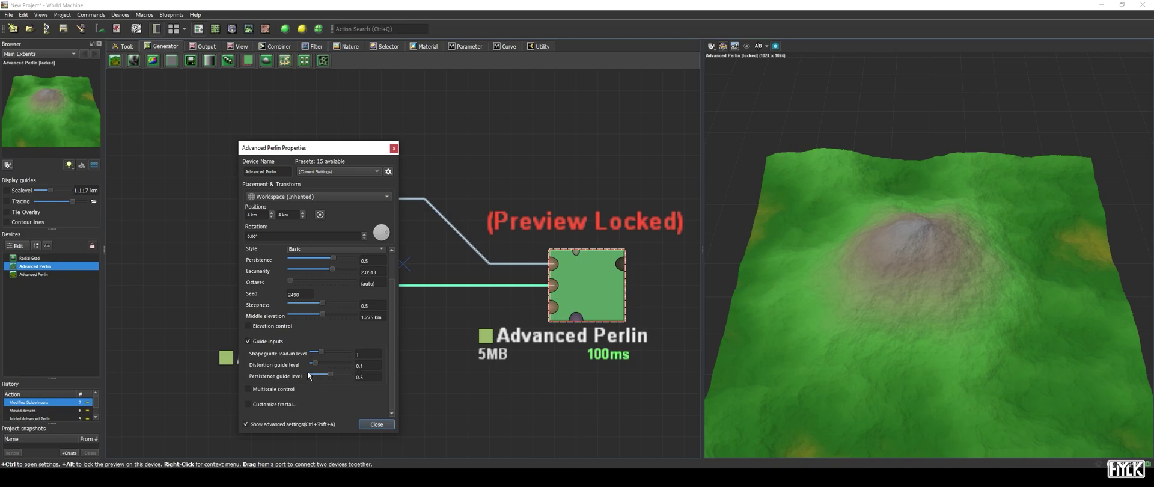
drag(328, 363, 344, 363)
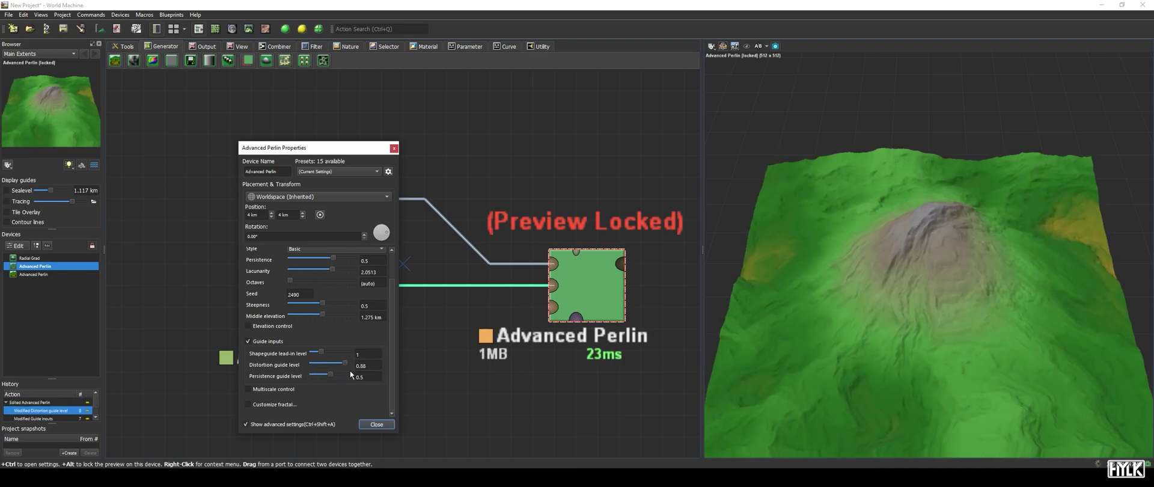
click(376, 424)
scroll(402, 399, down, 4)
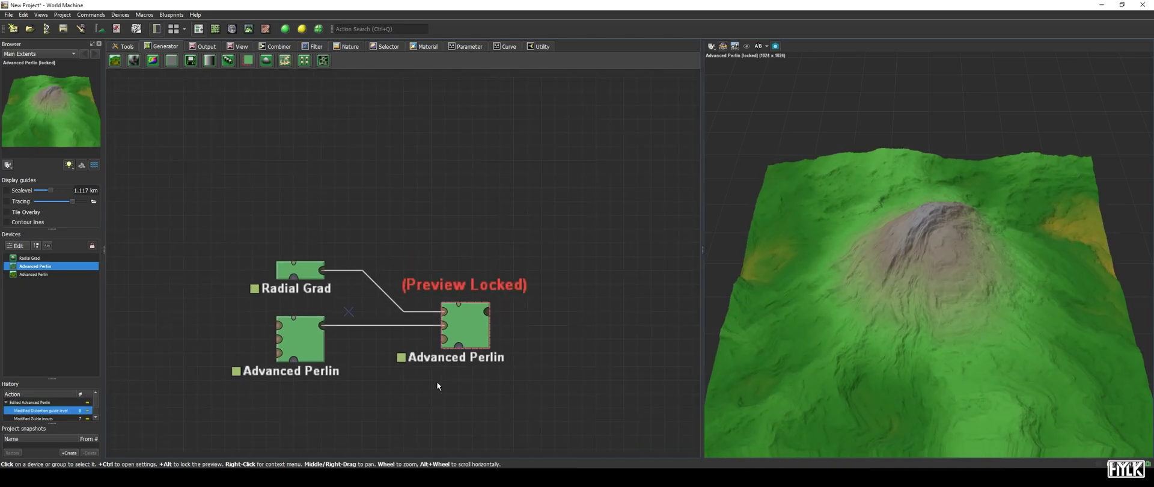
middle_drag(455, 367, 445, 317)
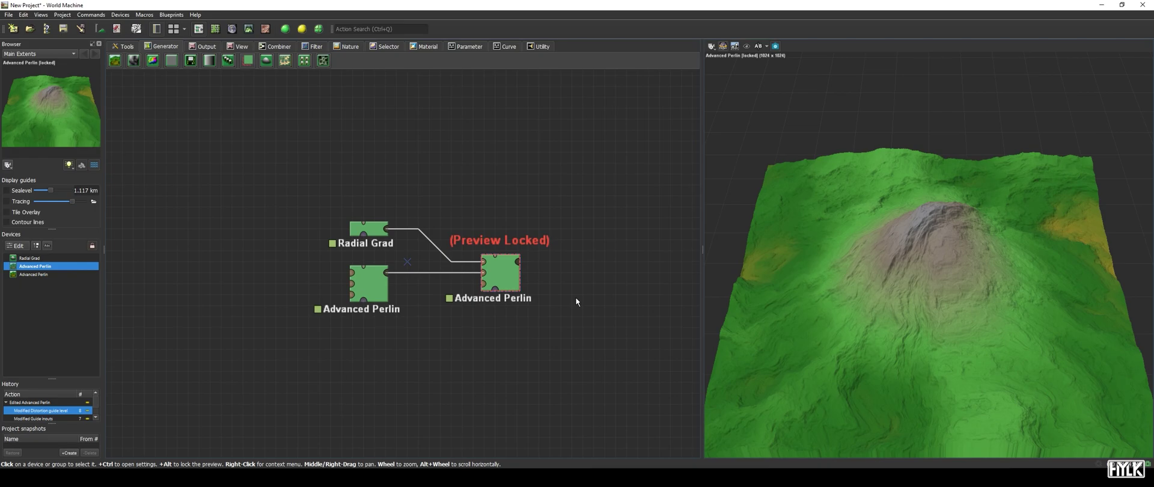
Add a Snow device after the Advanced Perlin.
key(space)
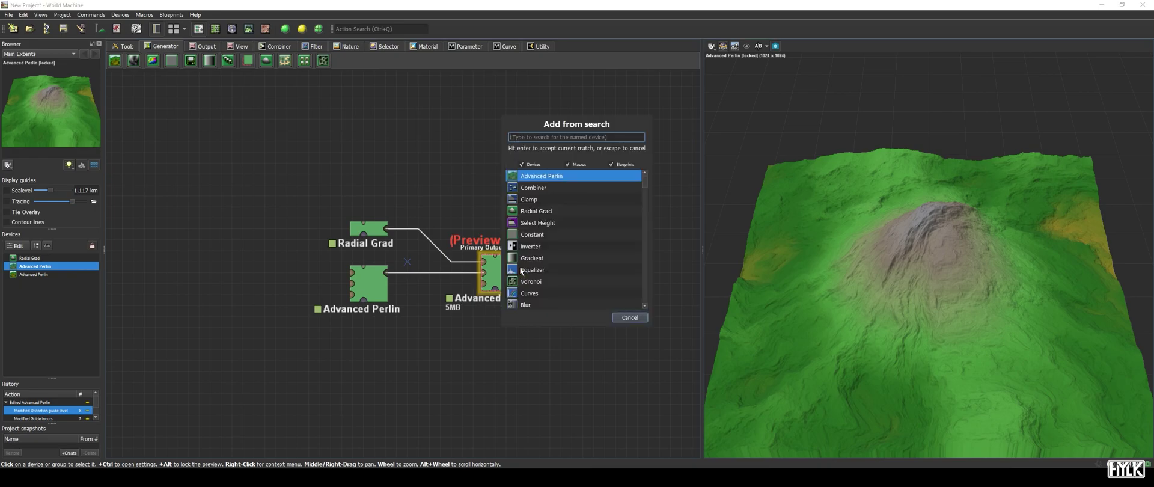
text(snow)
key(Return)
middle_drag(588, 163, 359, 157)
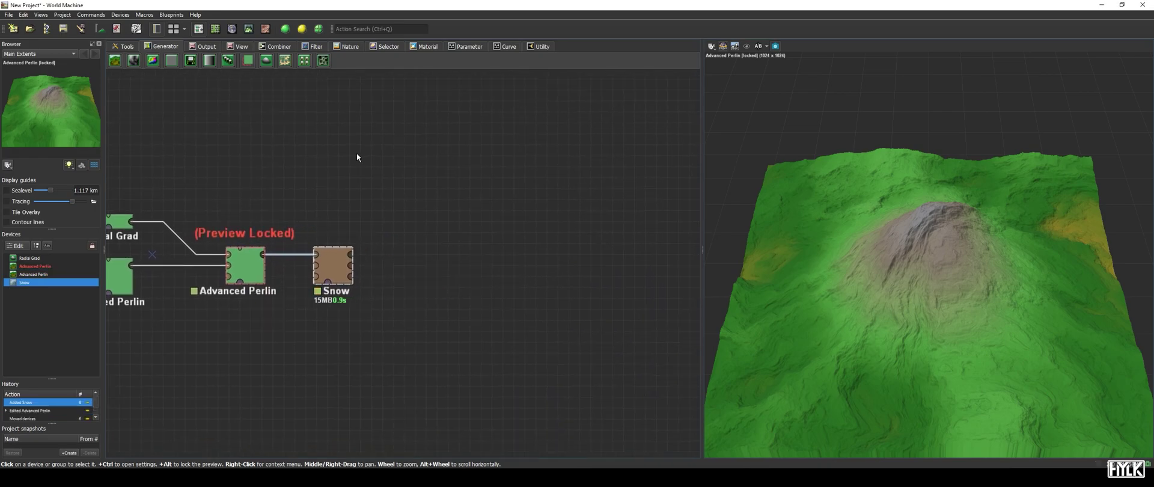
Add an Overlay View after Snow and wire Snow's second output into its second input.
key(space)
text(overlay)
key(Return)
click(423, 338)
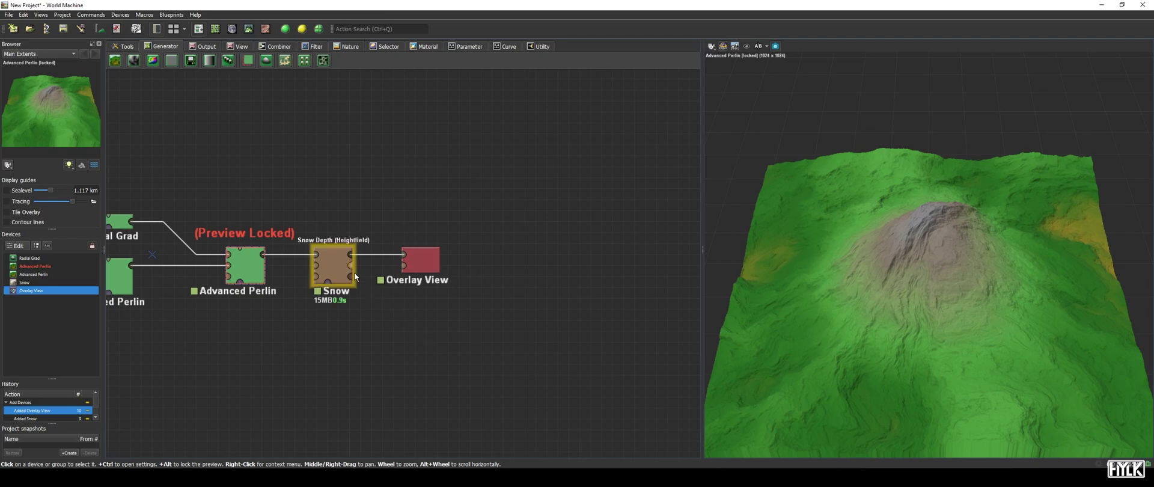
drag(352, 277, 494, 260)
click(499, 308)
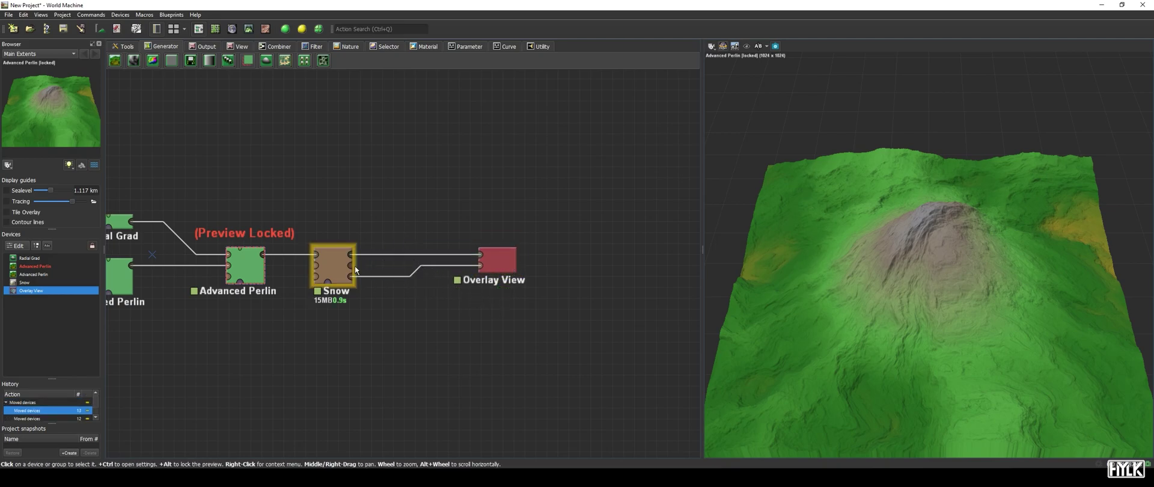
Branch a Select Height below Snow with its height range set from 1 m to 2.55 km.
key(space)
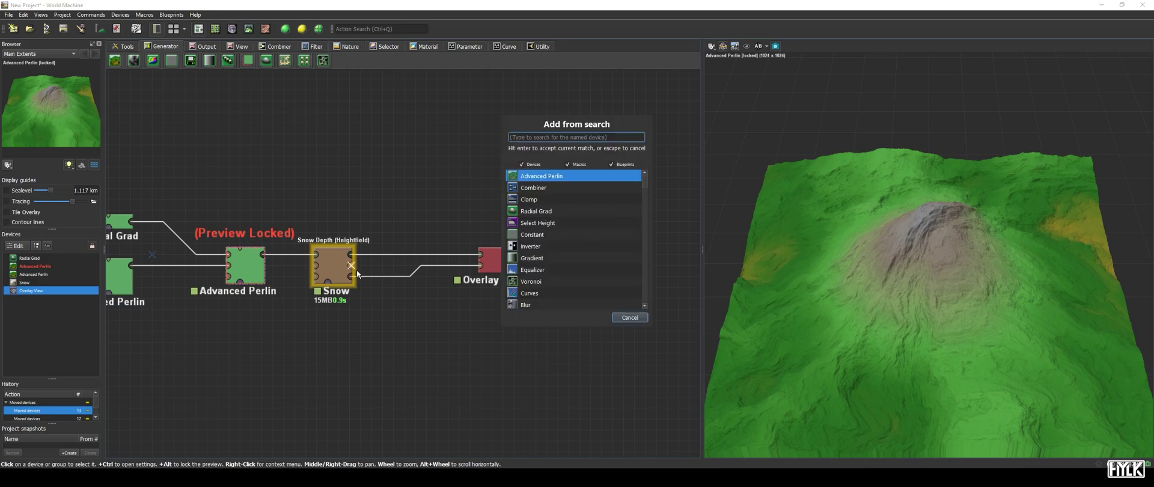
text(sele)
key(Return)
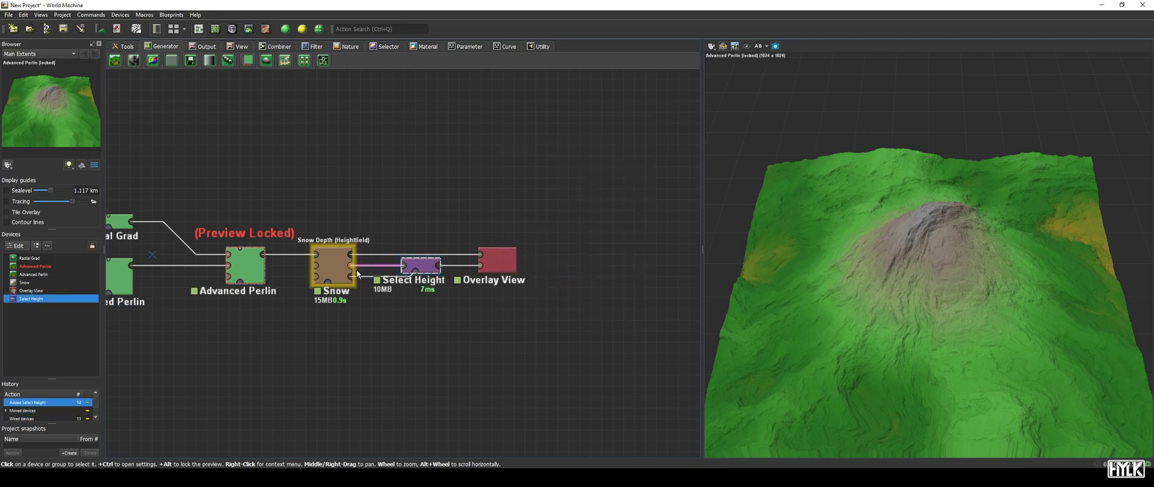
drag(436, 279, 458, 334)
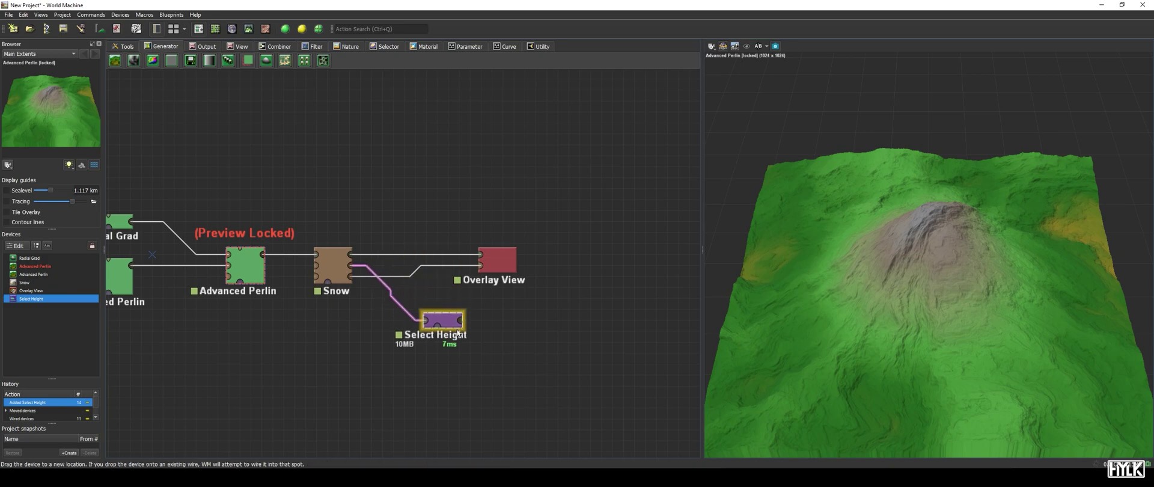
double_click(445, 320)
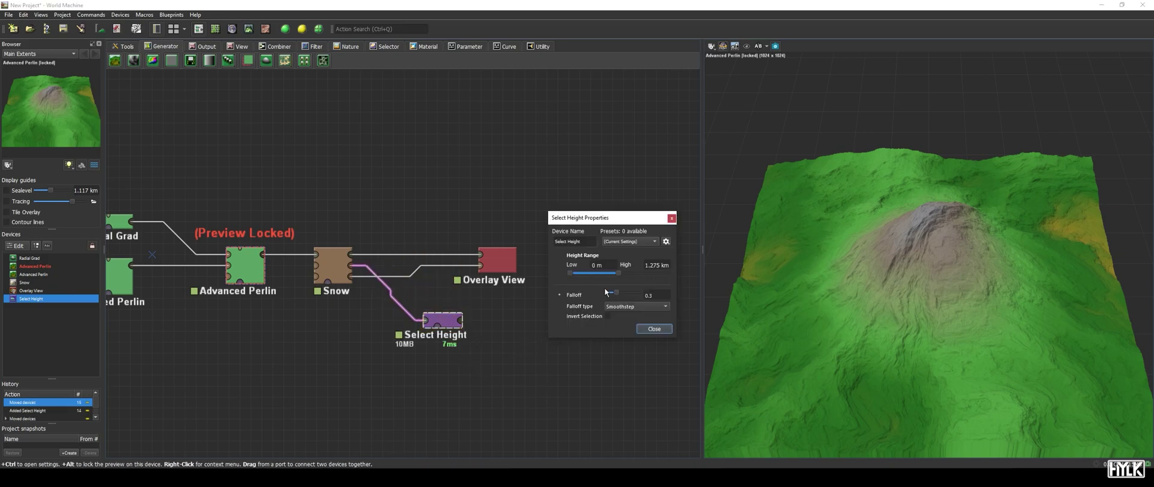
key(Return)
drag(619, 273, 667, 272)
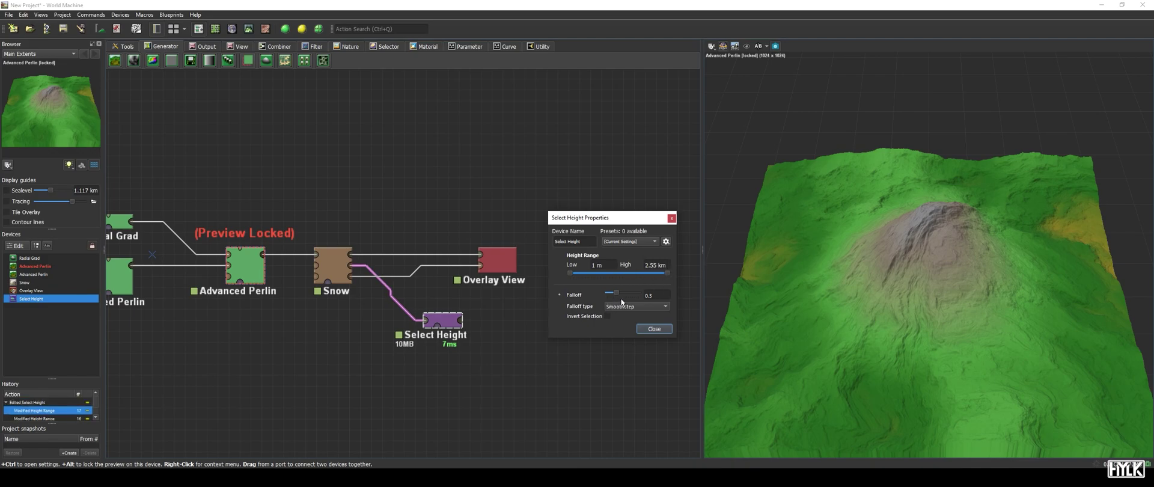
click(653, 329)
click(330, 270)
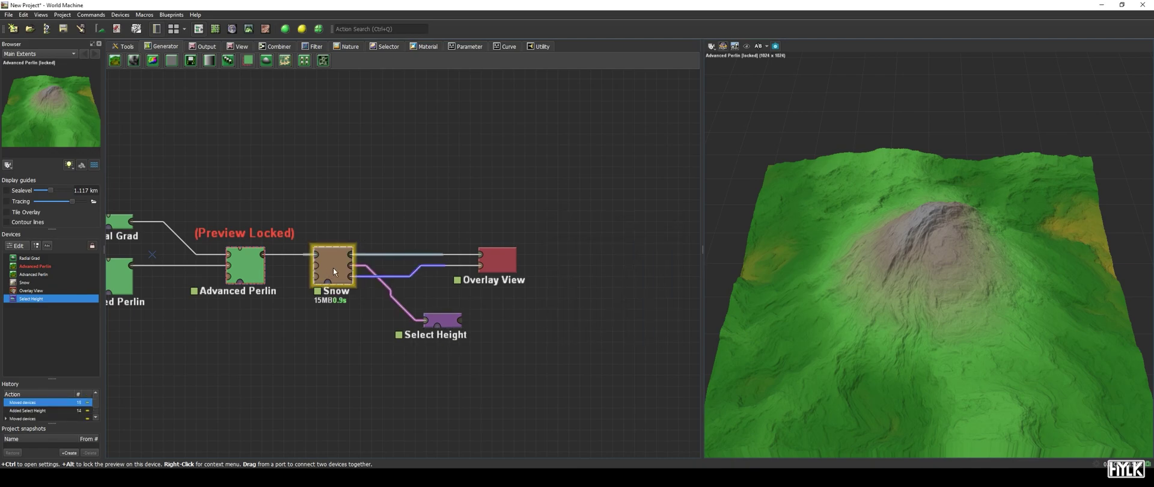
Lock the preview on Snow, open its settings, and test a new Snowfall before undoing to 25.5 m.
alt+click(333, 268)
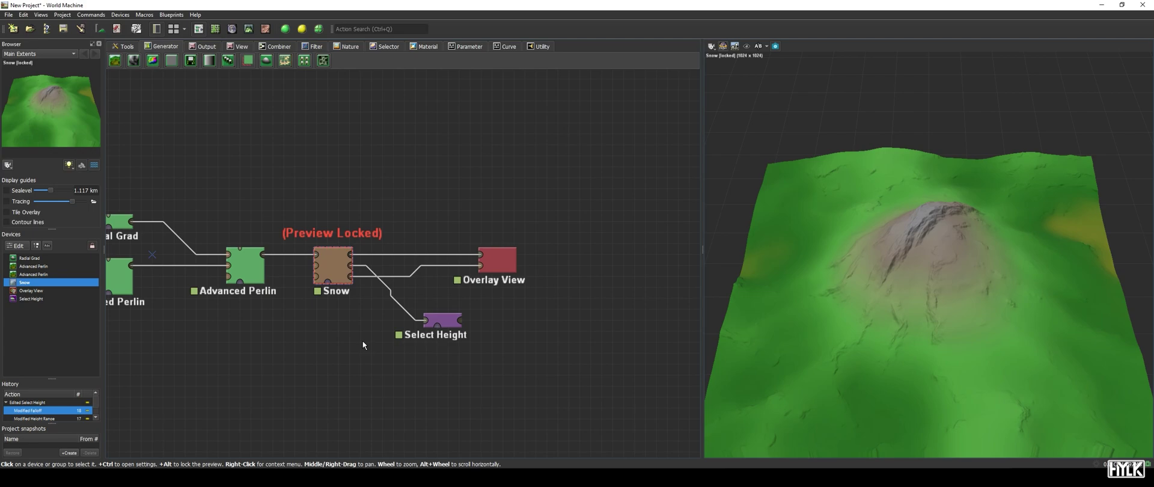
double_click(332, 267)
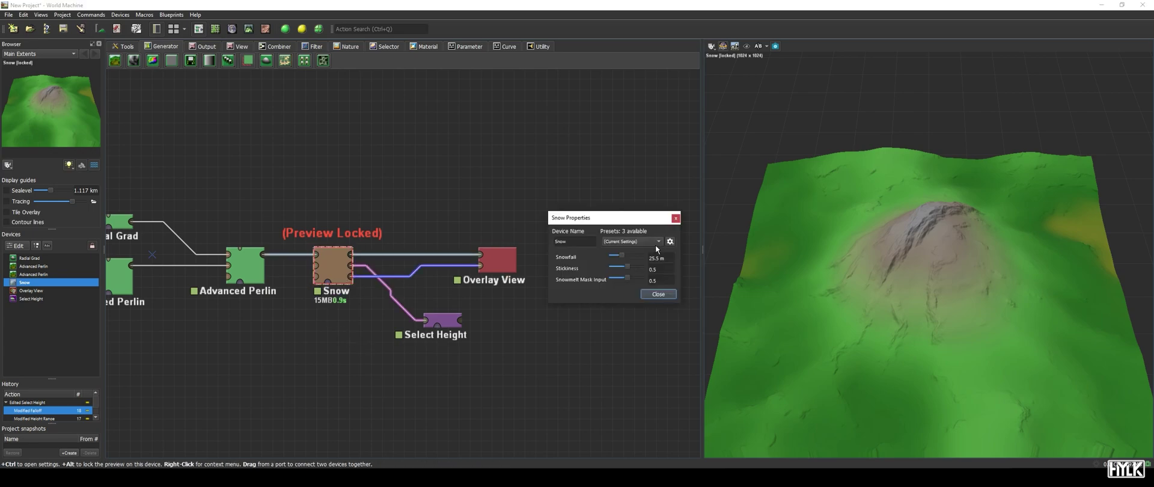
drag(645, 220, 523, 181)
click(611, 148)
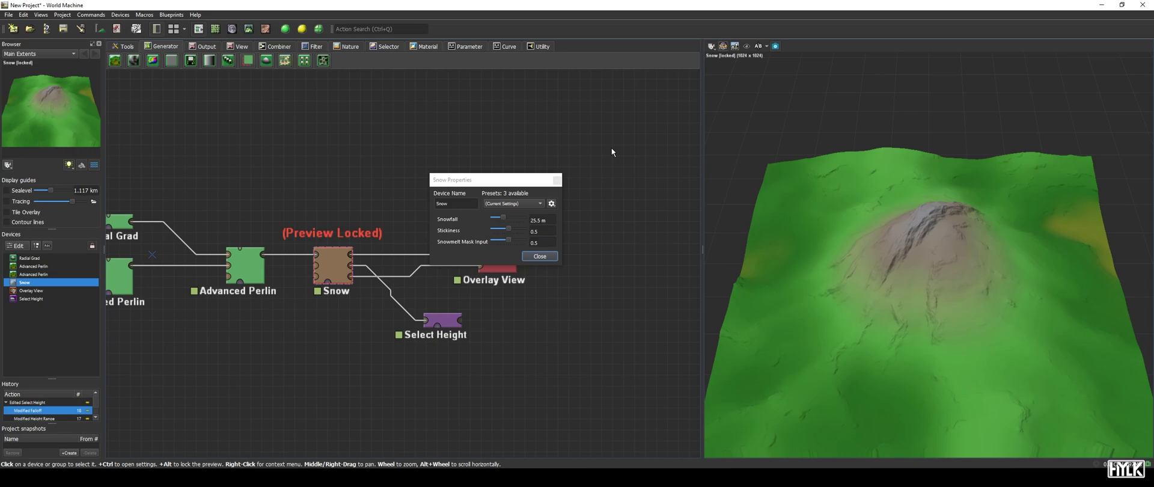
drag(502, 217, 485, 231)
key(ctrl+z)
Set Overlay View's underlying terrain to 0.6 and lock the preview on Overlay View.
drag(497, 190, 591, 152)
double_click(502, 263)
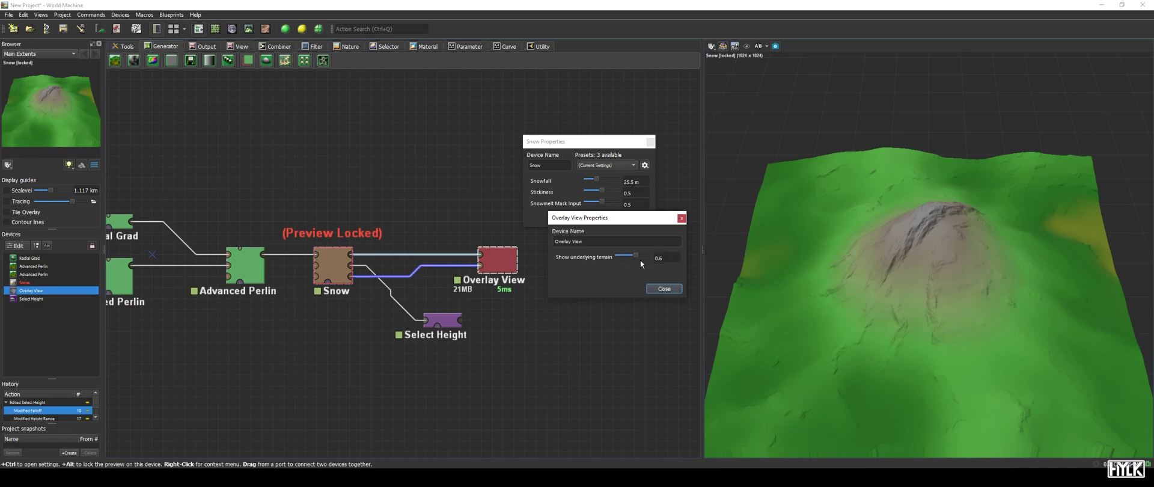
click(664, 288)
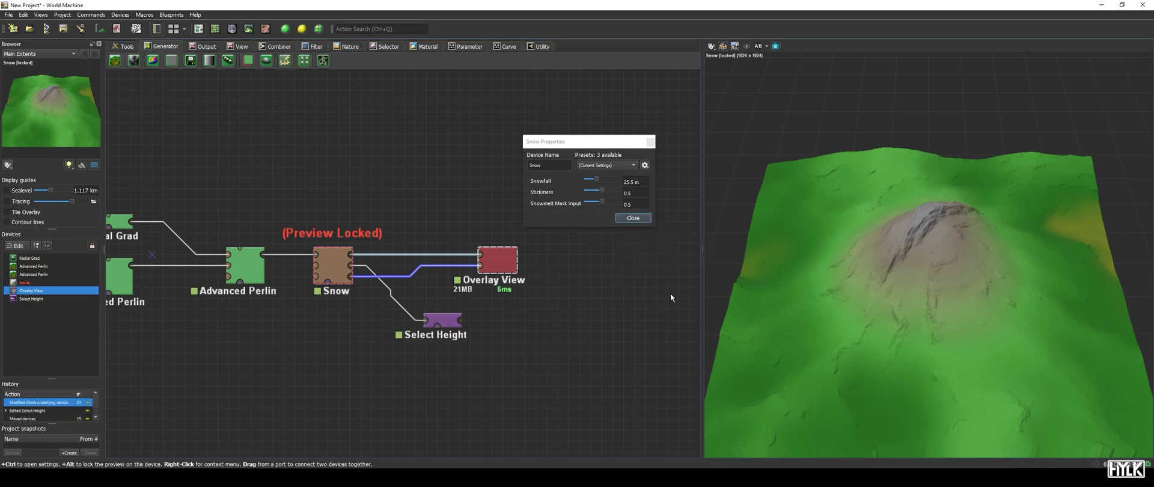
alt+click(505, 269)
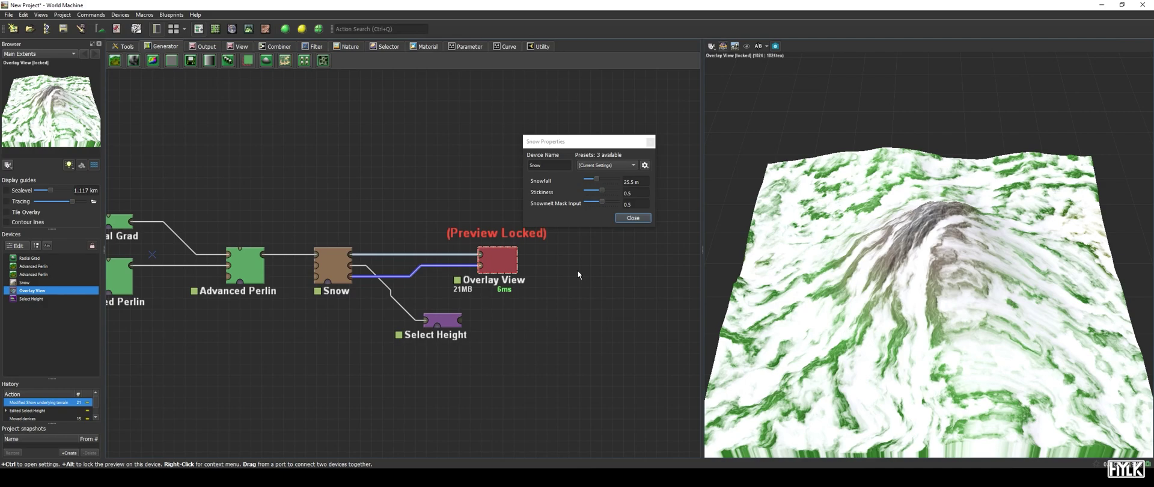
drag(603, 191, 587, 194)
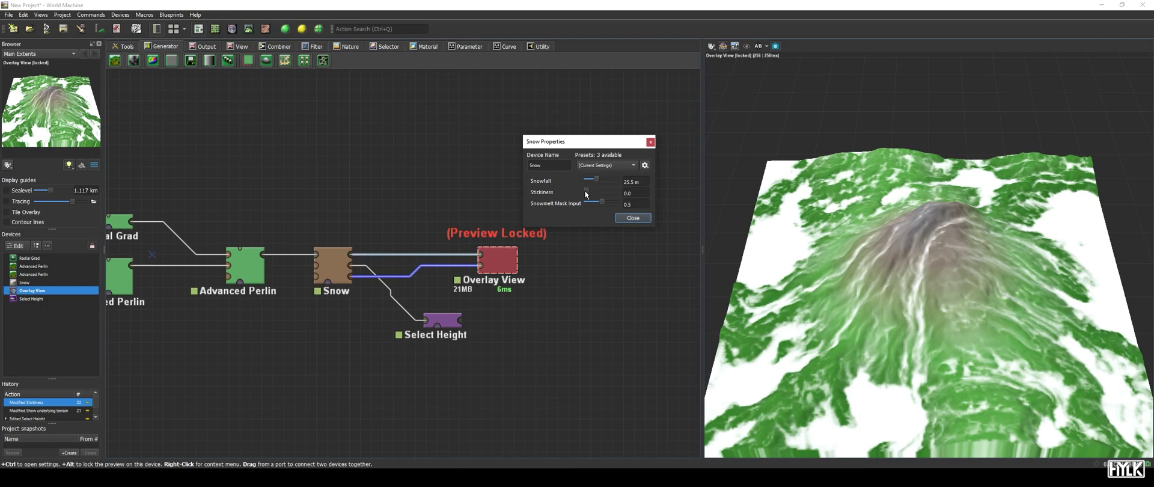
drag(585, 190, 628, 196)
key(ctrl+z)
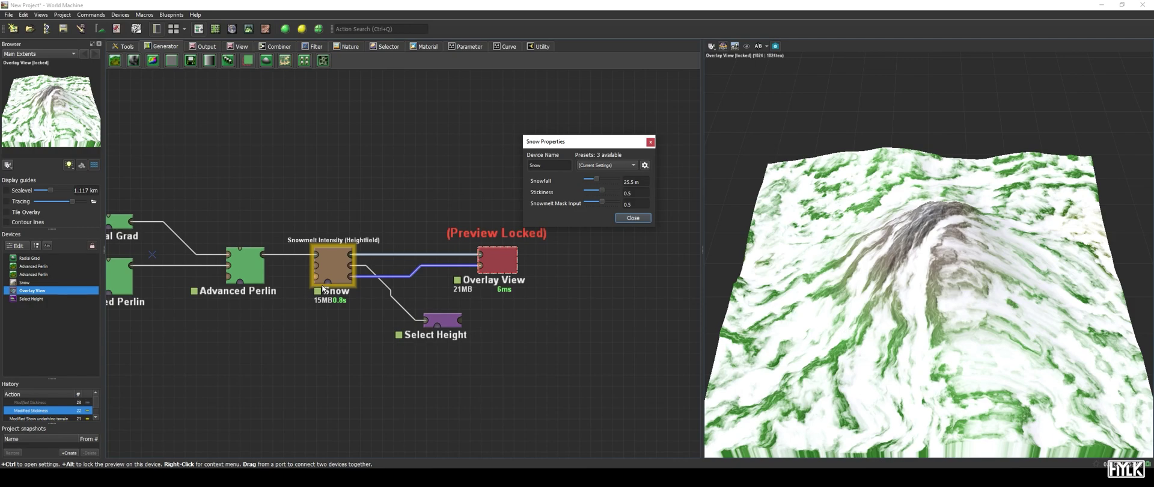
Add a Gradient device below Advanced Perlin and lock the 3D preview on it.
key(space)
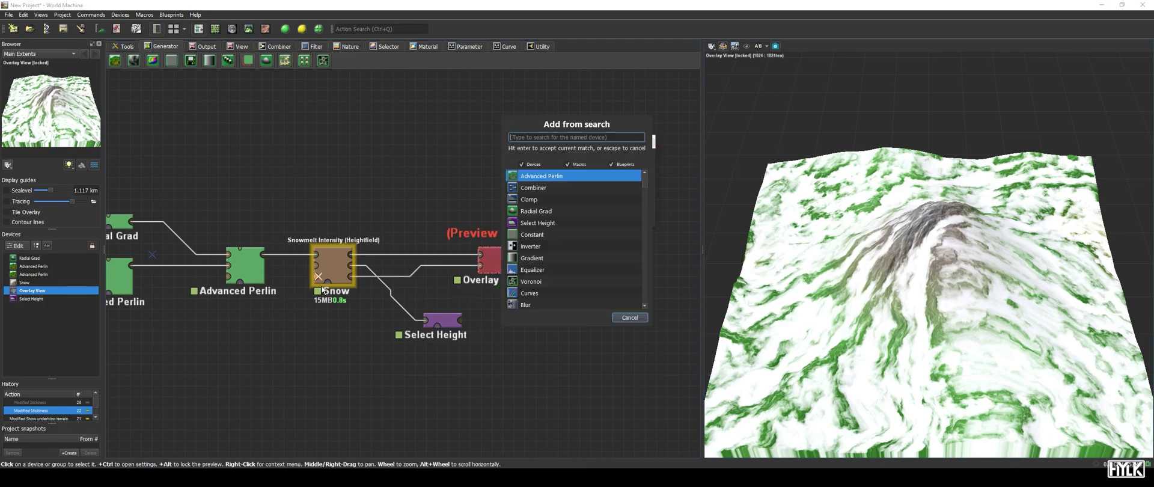
text(gra)
key(Down)
key(Return)
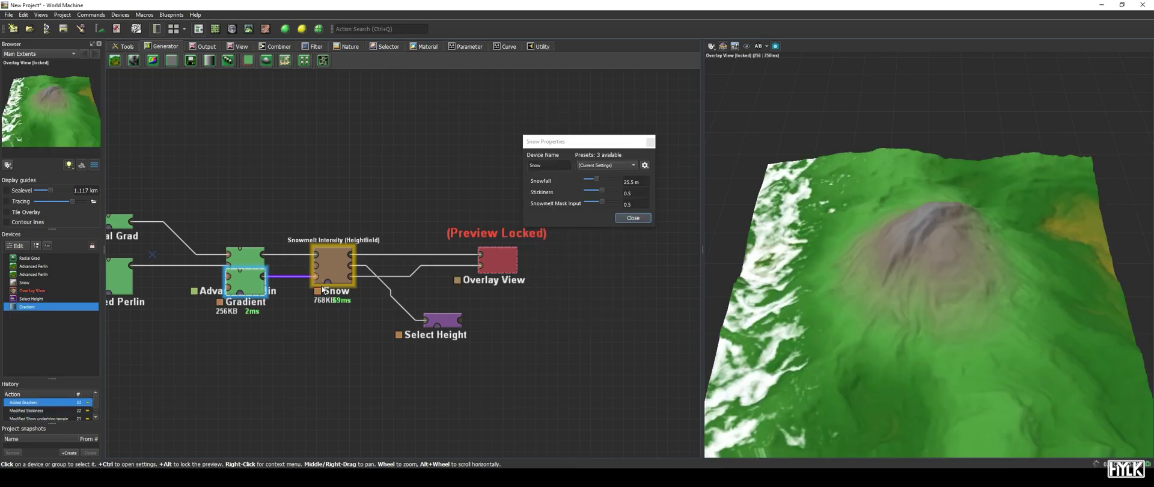
drag(265, 320, 275, 342)
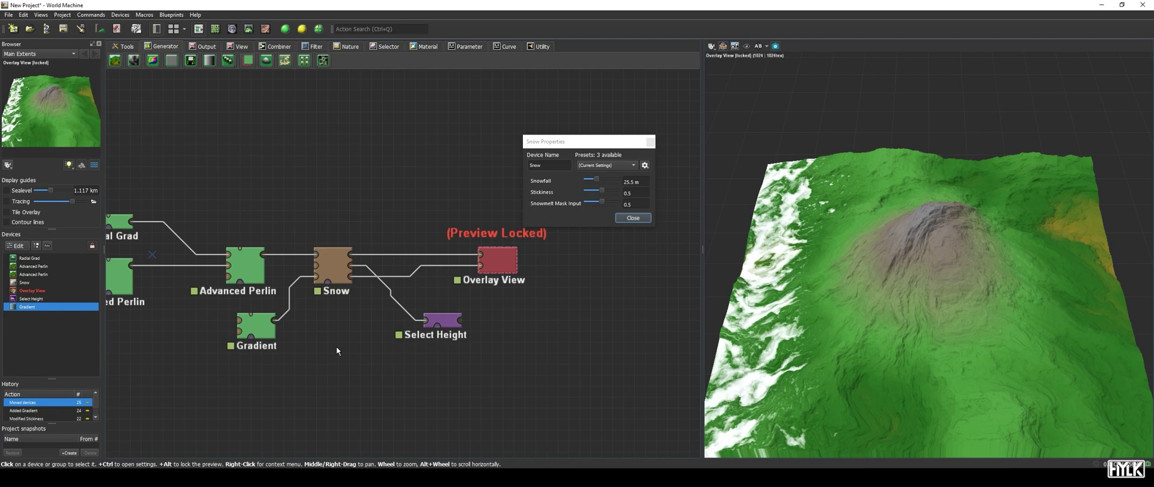
alt+click(269, 335)
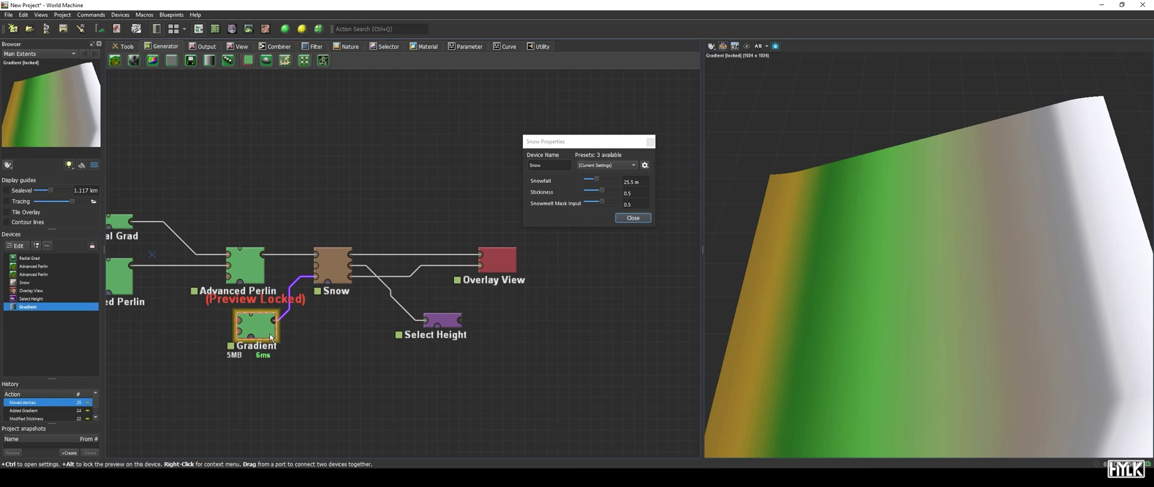
Preview Overlay View again and set Snow's Snowmelt Mask Input to 1.0.
alt+click(508, 258)
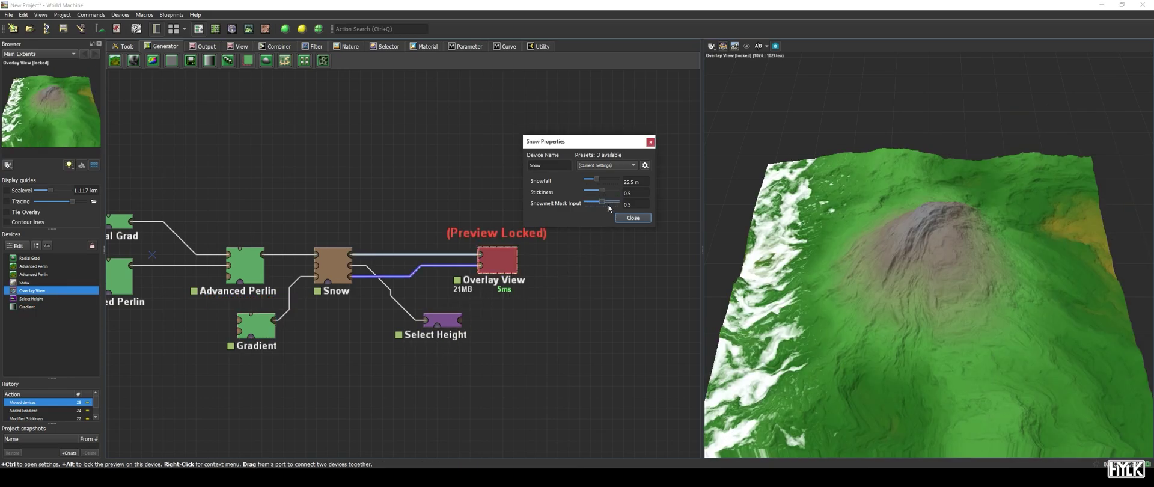
drag(607, 203, 577, 208)
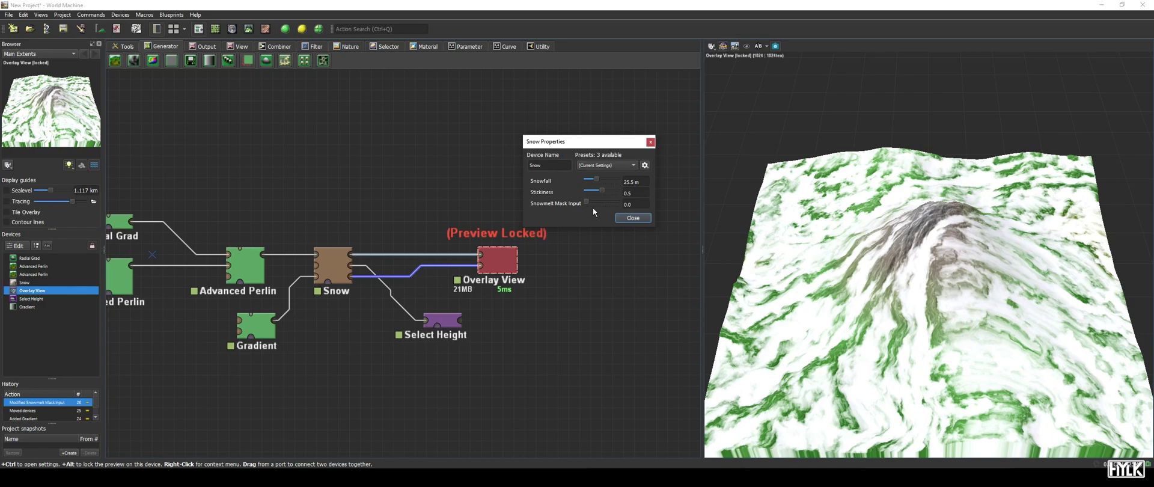
drag(591, 205, 619, 205)
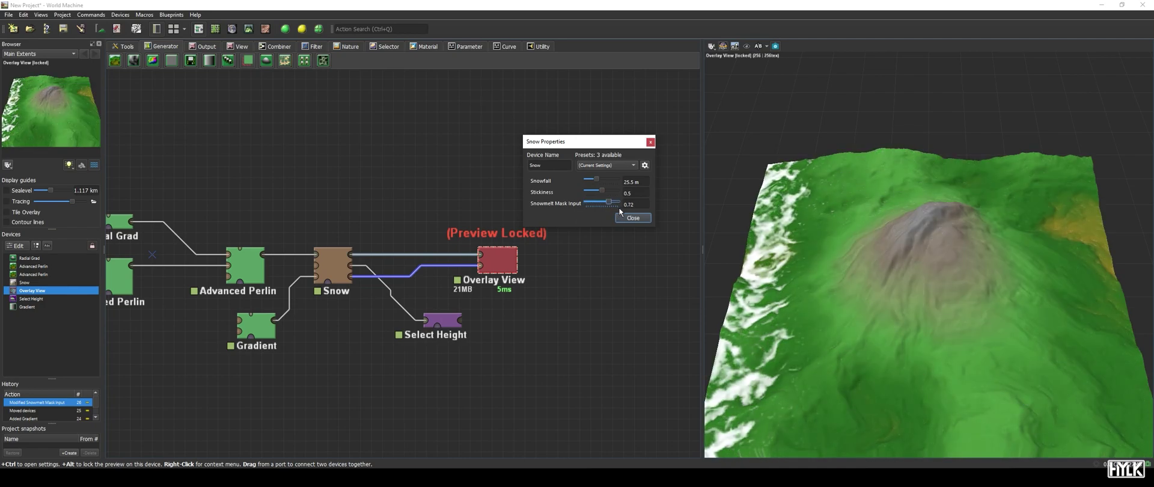
click(649, 277)
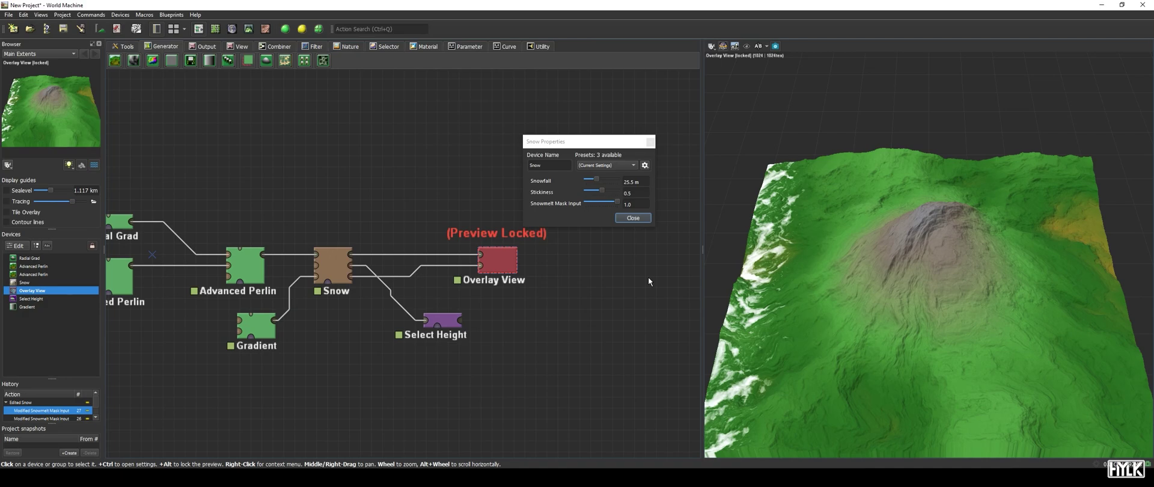
Close the Snow settings and unplug the Gradient wire from Snow's mask input.
key(Escape)
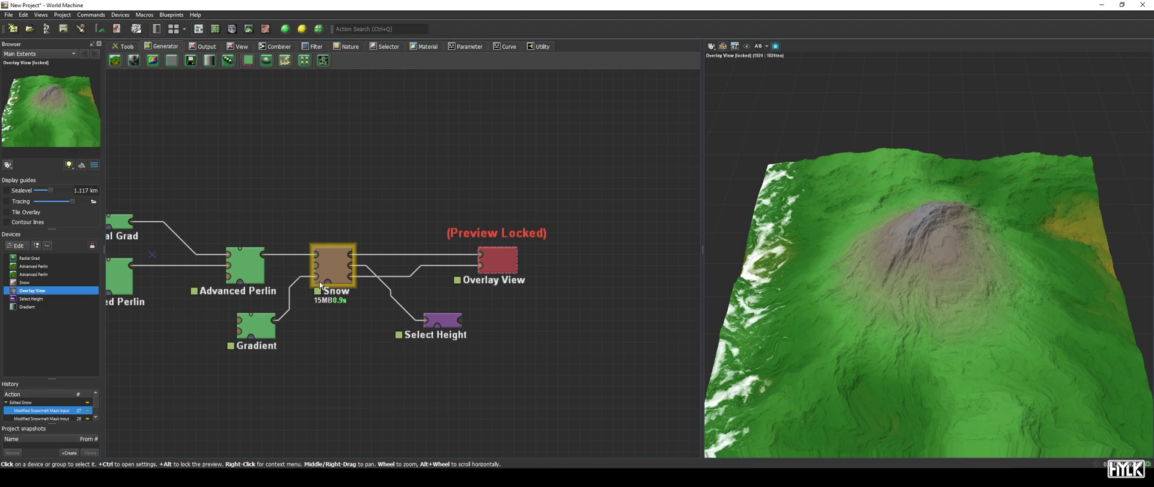
drag(318, 278, 321, 298)
click(334, 381)
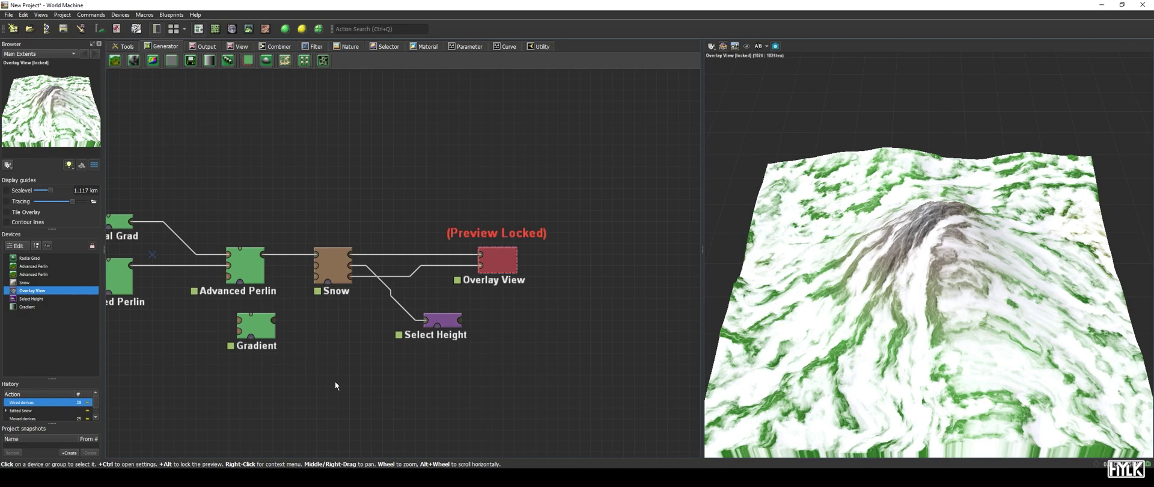
Insert a Snowmelt macro after Snow, fed by Snow's mask output and feeding Overlay View.
drag(497, 259, 574, 261)
key(space)
text(snowmelt)
key(Down)
key(Return)
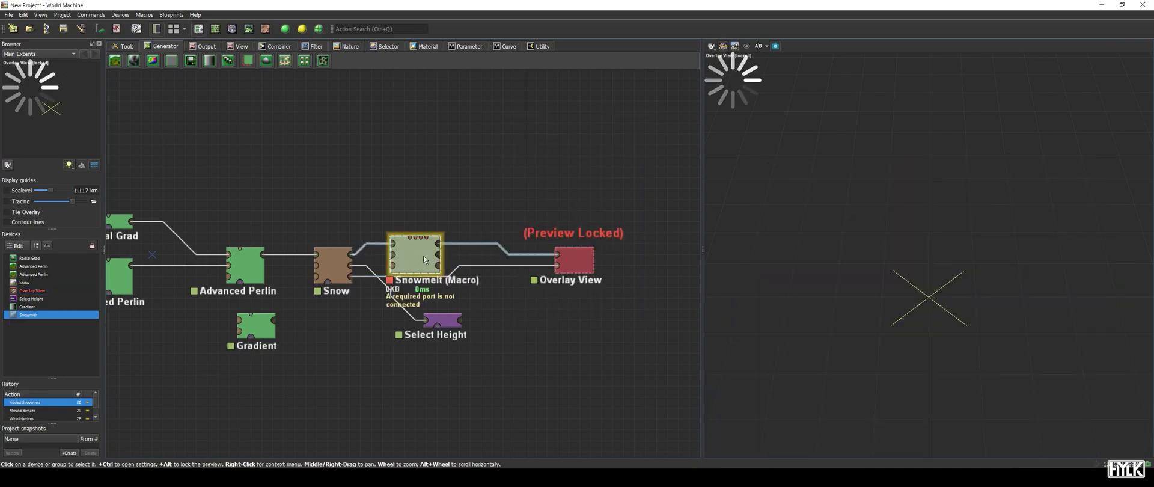
drag(417, 263, 439, 274)
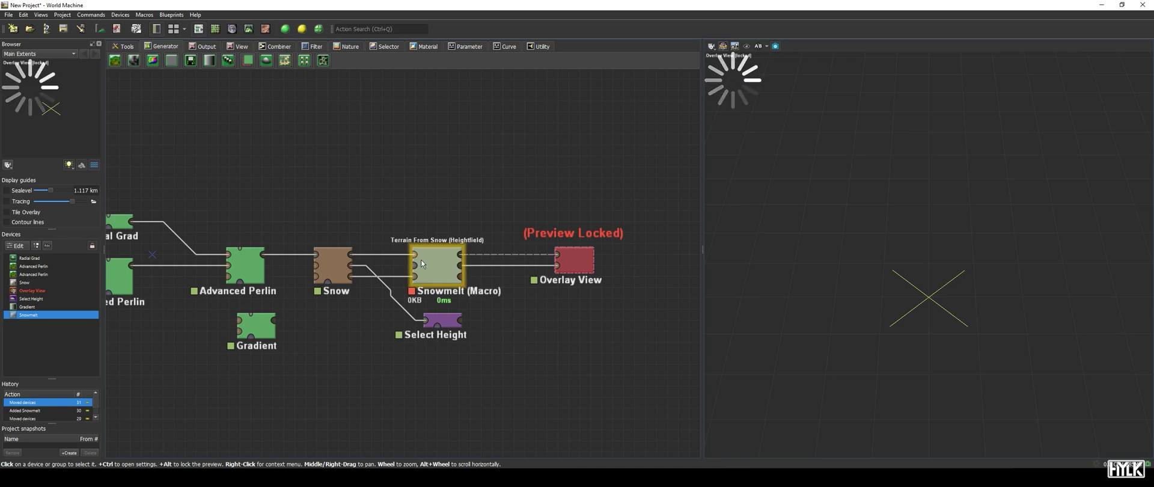
drag(351, 265, 424, 272)
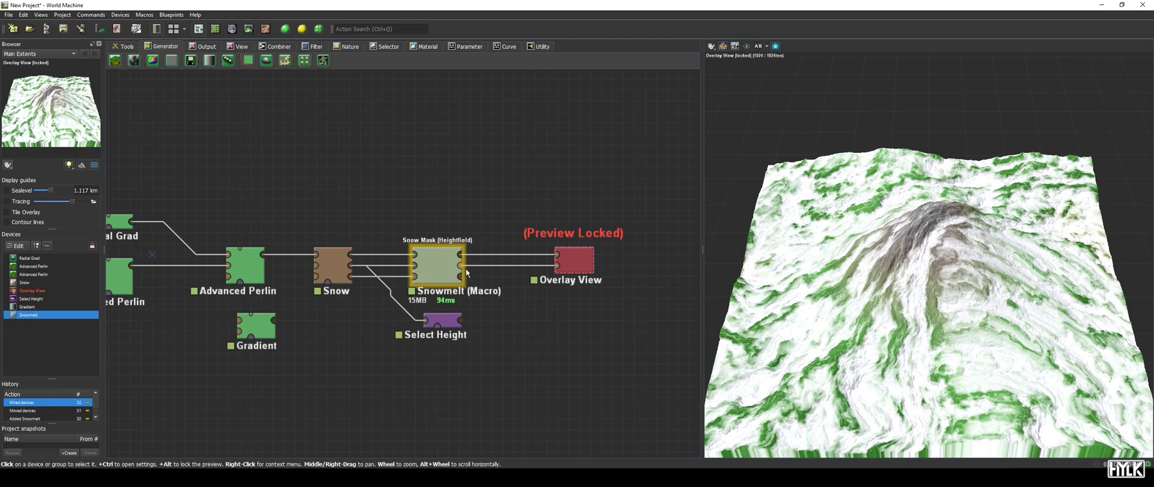
drag(466, 272, 561, 269)
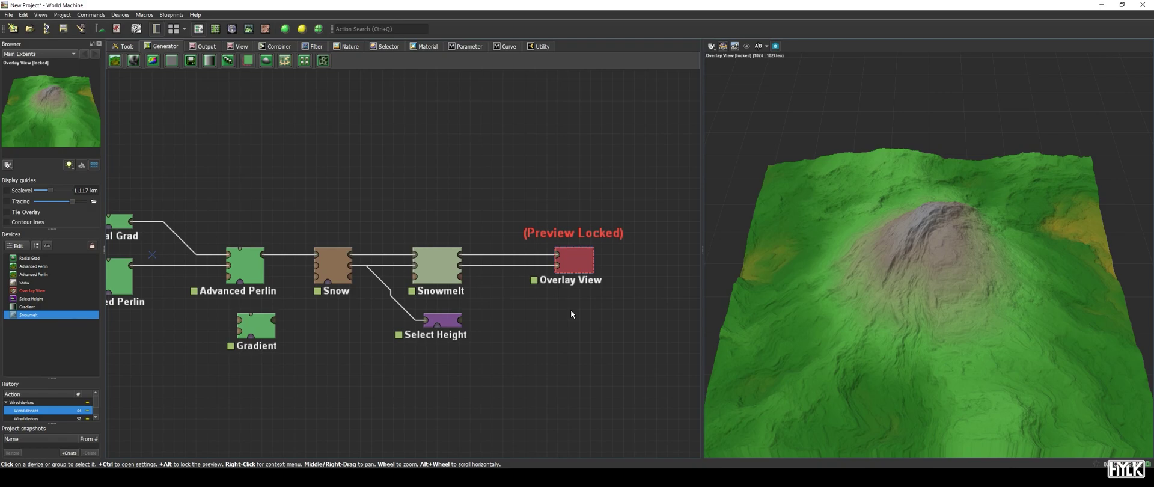
Set the Snowmelt macro's Snowmelt Amount to 50 m.
double_click(435, 275)
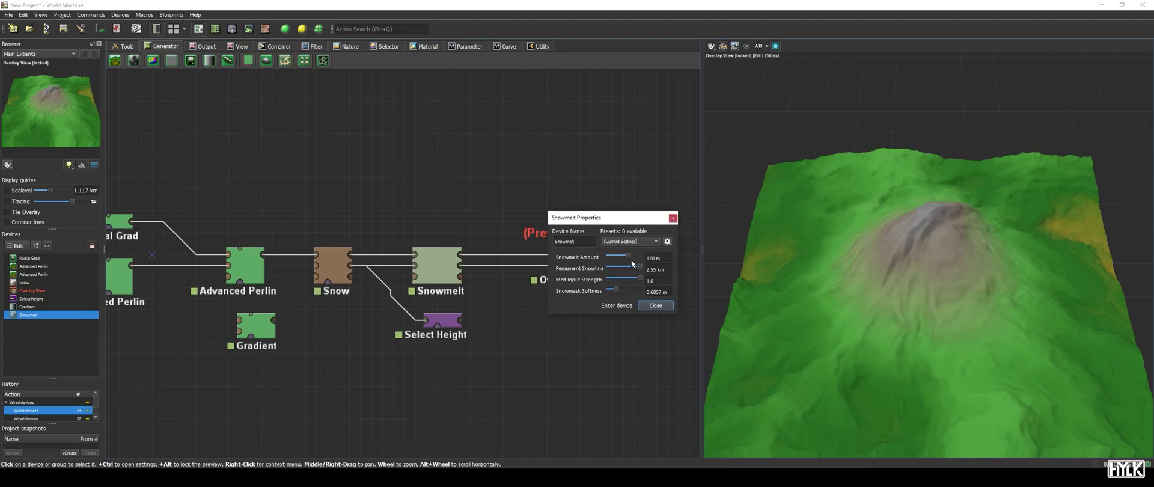
drag(629, 258, 621, 261)
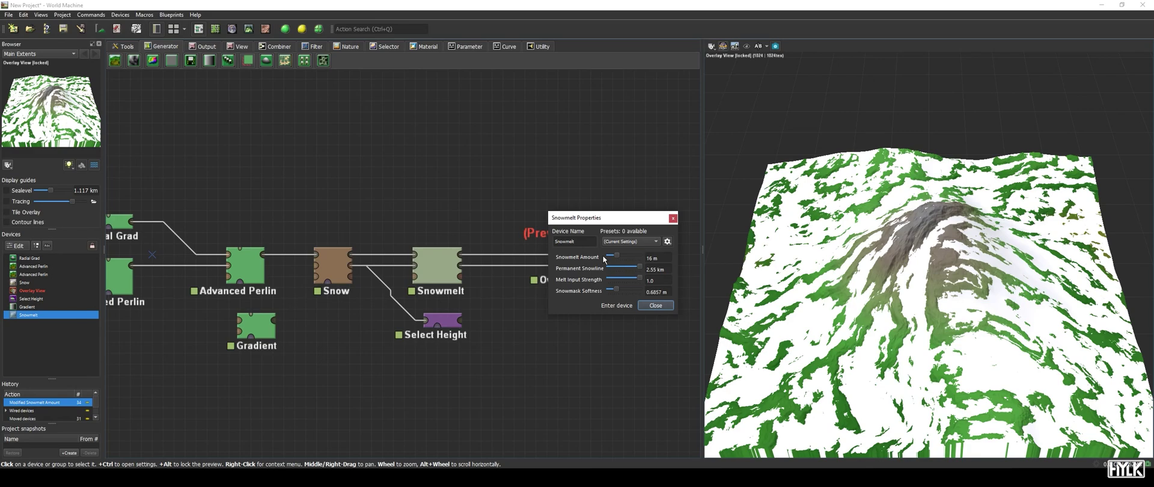
click(655, 259)
key(BackSpace)
key(BackSpace)
text(50)
key(Return)
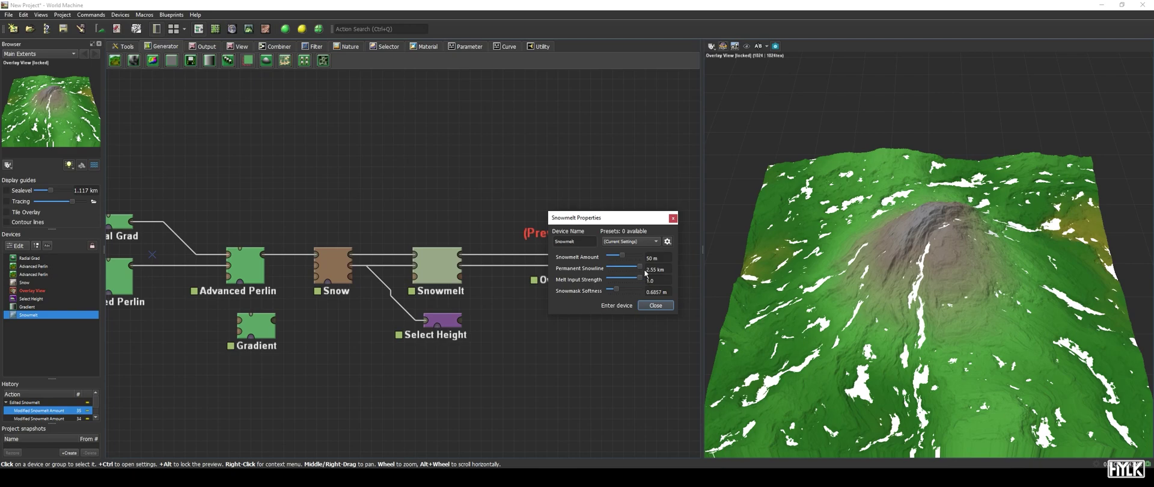
Drag Snowmelt's Permanent Snowline down to 970 m so the peak stays snow-capped.
drag(639, 266, 625, 278)
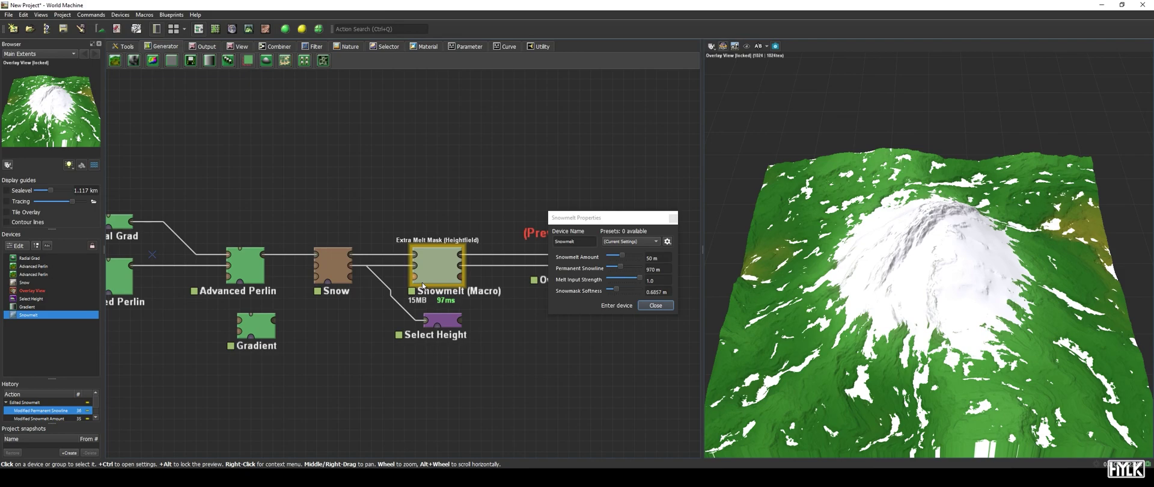
Connect the Gradient to Snowmelt's Extra Melt Mask input and set Gradient Width to 0 m.
drag(276, 320, 417, 276)
click(270, 333)
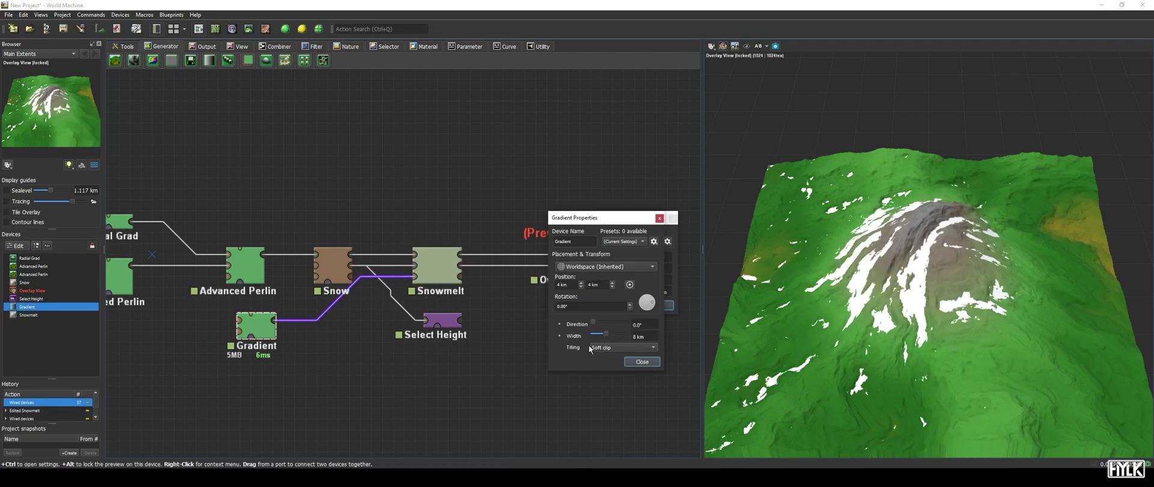
drag(606, 334, 589, 342)
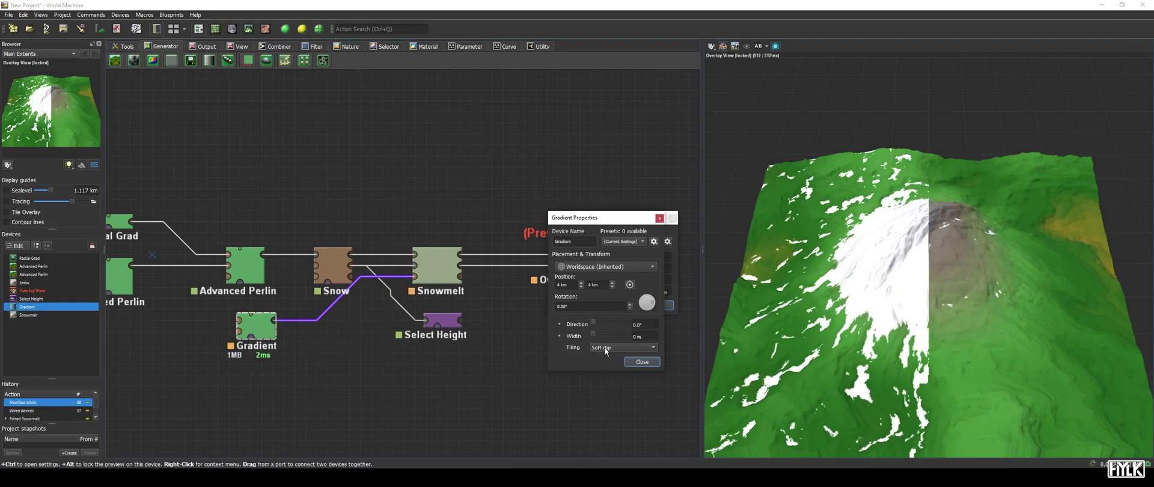
click(640, 361)
click(565, 382)
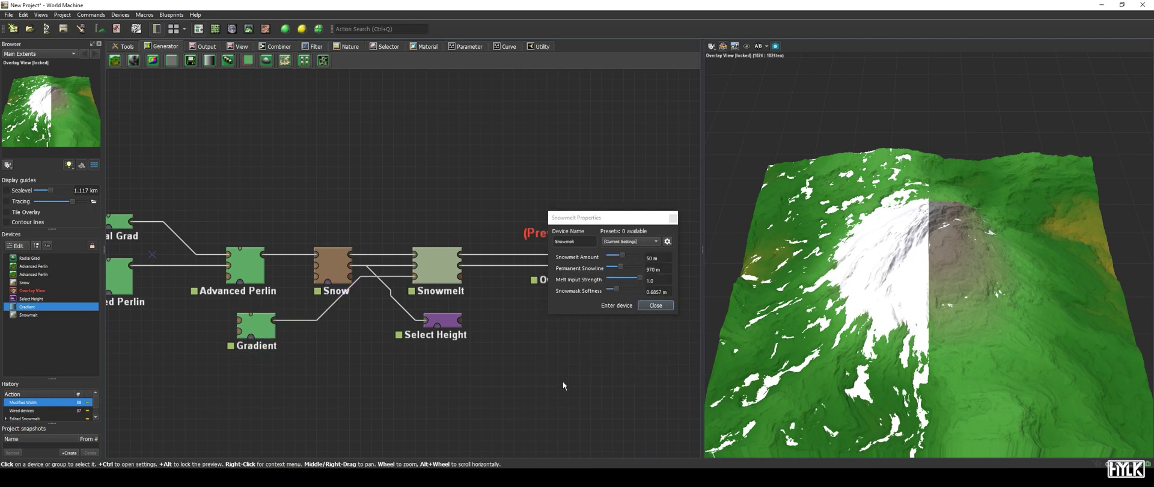
Reduce Snowmelt's Melt Input Strength, then bring the Snowmelt properties back up.
drag(643, 278, 600, 293)
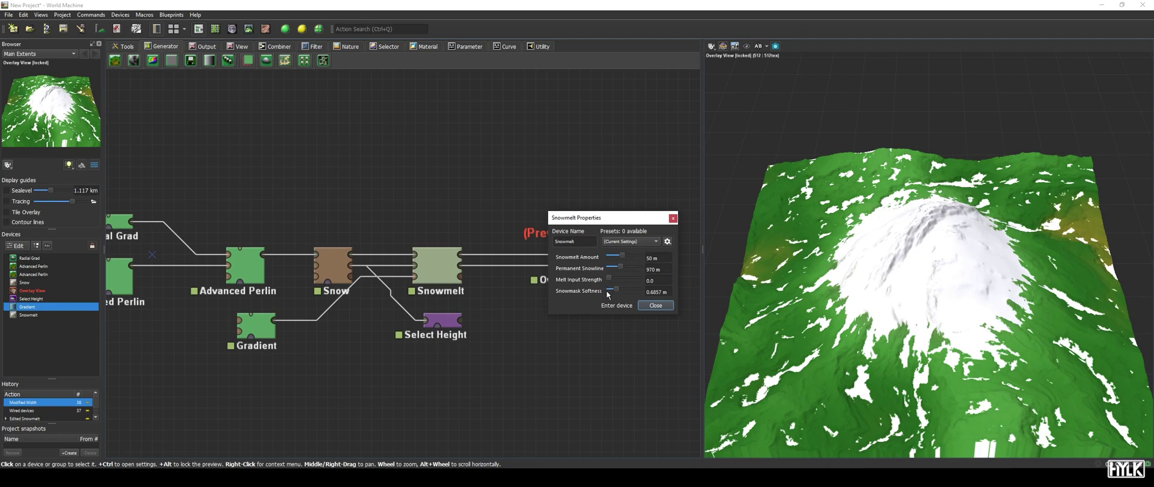
click(669, 307)
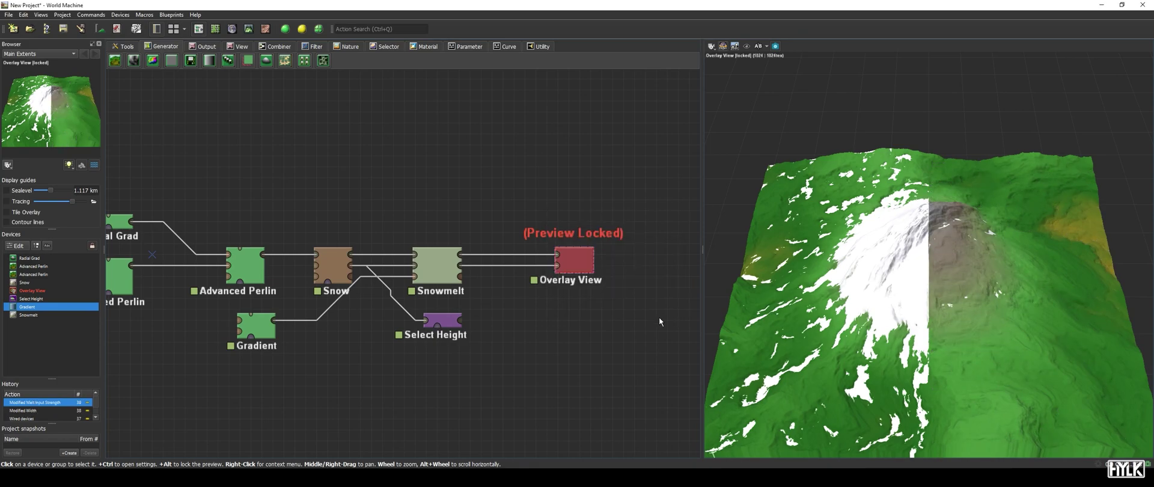
double_click(435, 268)
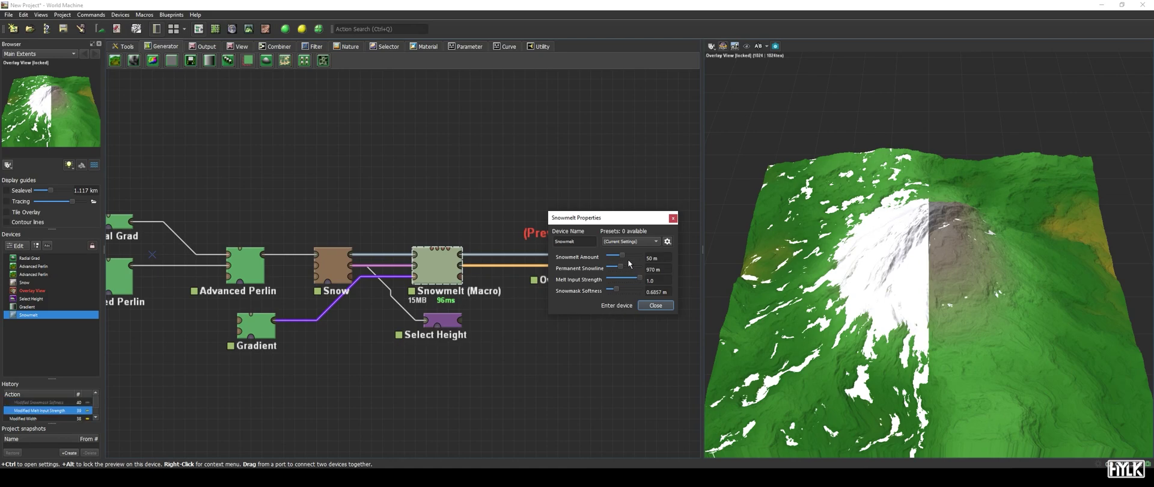
Drop Snowmelt Amount to 0 m, then harden Snowmask Softness before raising it to 58.29 m.
drag(625, 255, 599, 291)
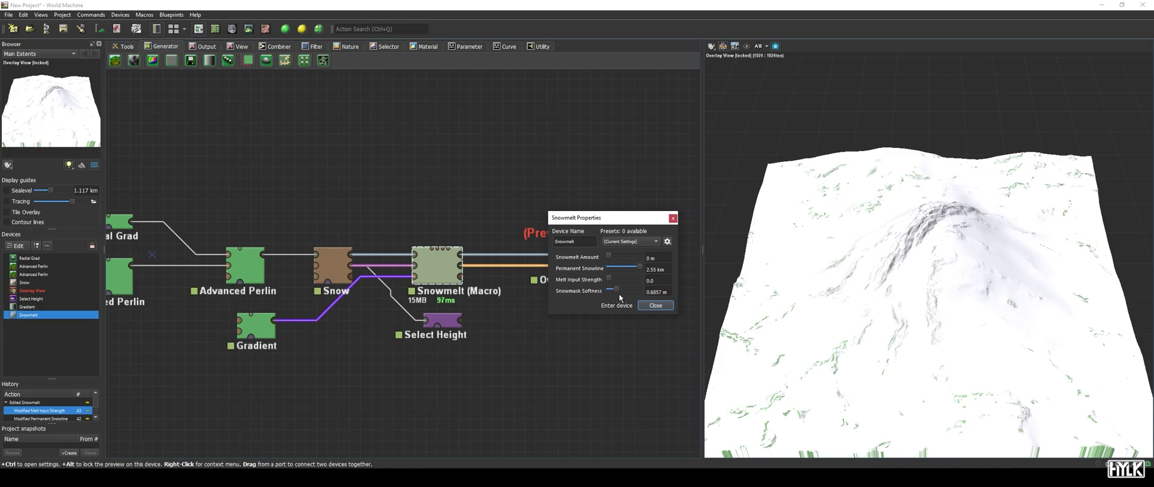
drag(620, 293, 605, 296)
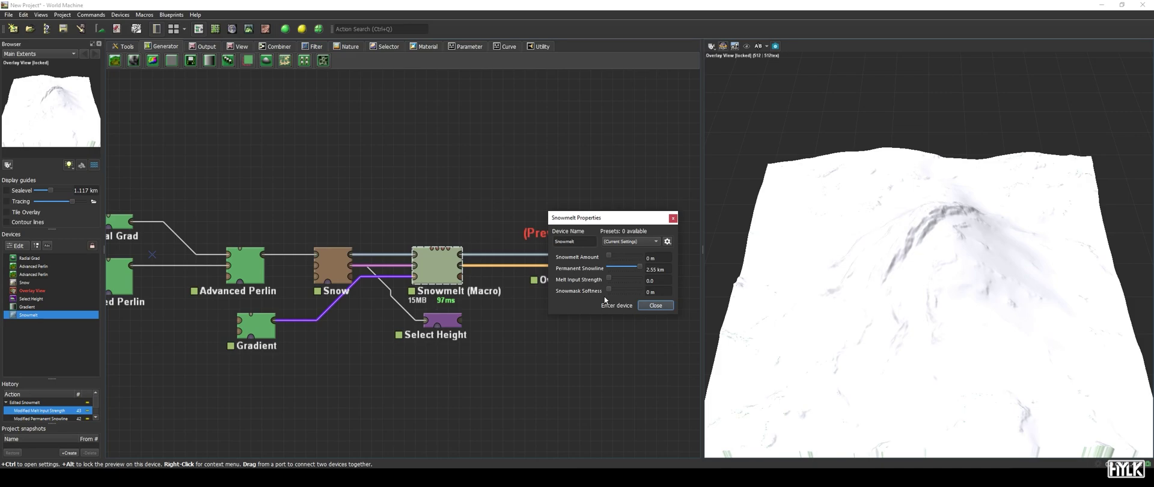
drag(608, 289, 651, 295)
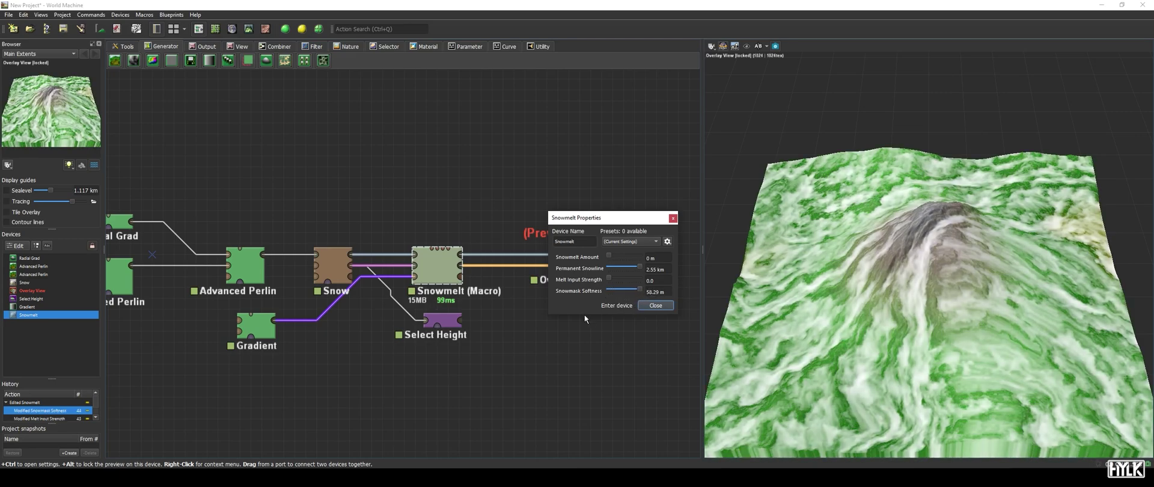